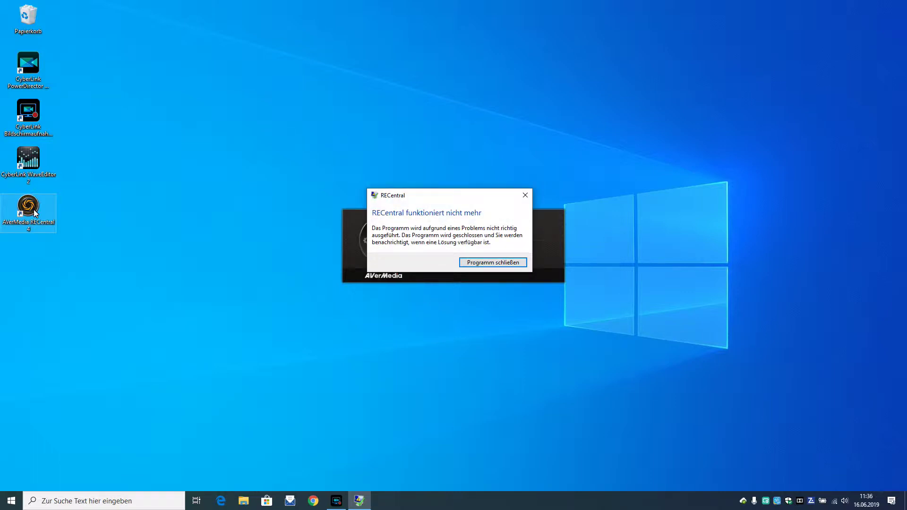
Step: Dismiss the RECentral crash message and open Programme und Features in the Systemsteuerung
{"action": "left_click", "coordinate": [513, 262]}
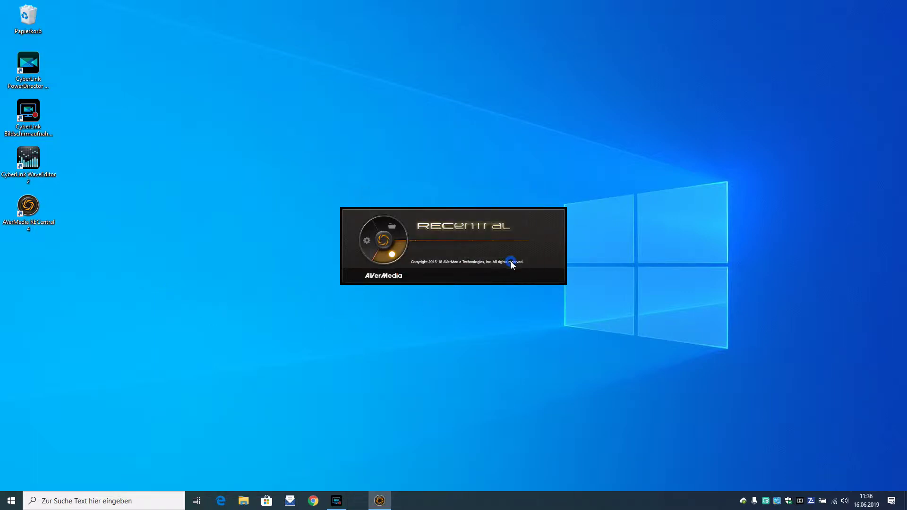
{"action": "left_click", "coordinate": [11, 501]}
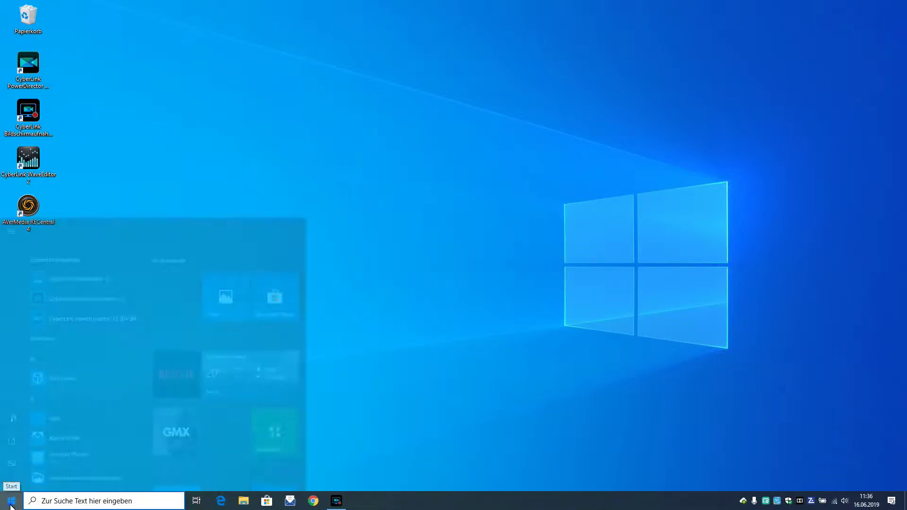
{"action": "left_click", "coordinate": [285, 419]}
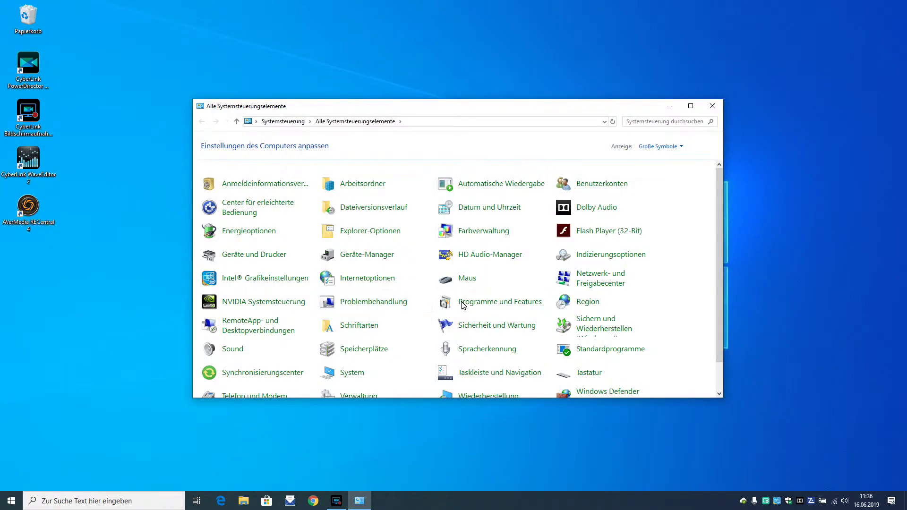
{"action": "scroll", "coordinate": [454, 289], "scroll_direction": "down", "scroll_amount": 1}
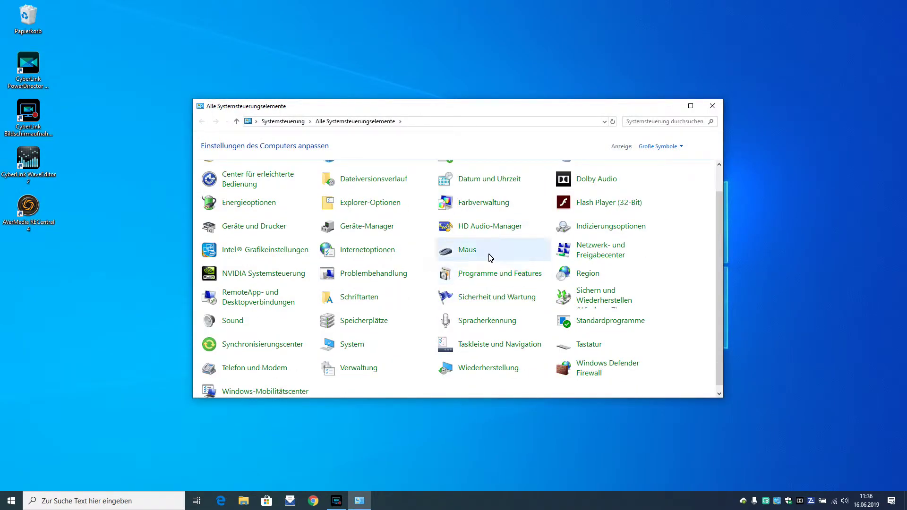
{"action": "left_click", "coordinate": [478, 277]}
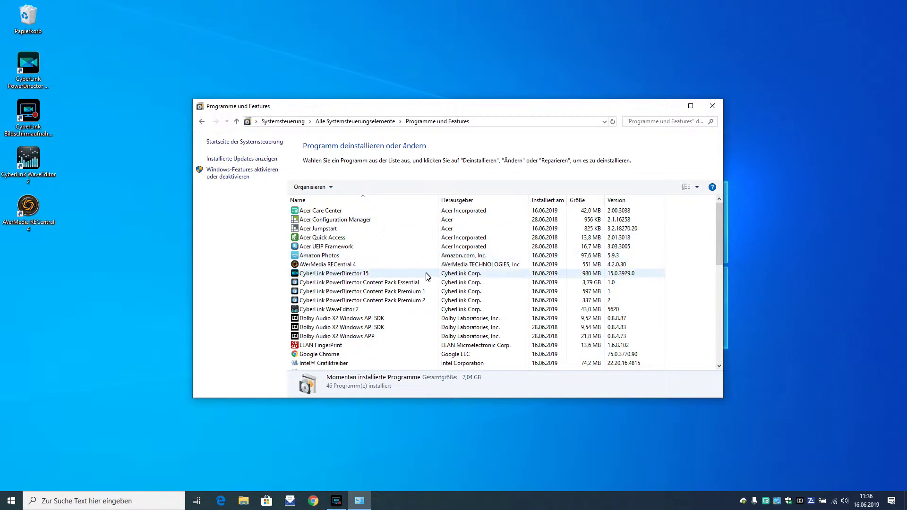
Step: Try to uninstall AVerMedia RECentral 4 from the installed programs, and close the Programme und Features window
{"action": "left_click", "coordinate": [352, 266]}
{"action": "left_click", "coordinate": [369, 187]}
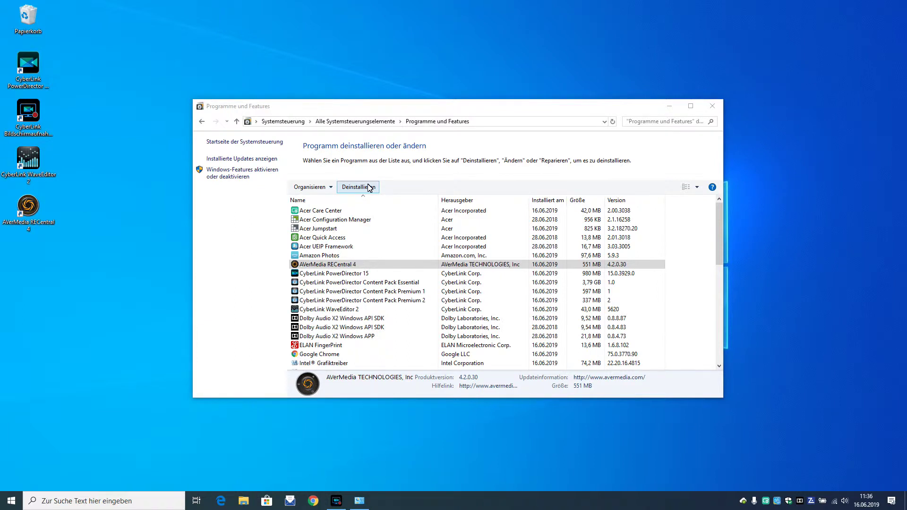
{"action": "left_click", "coordinate": [369, 187]}
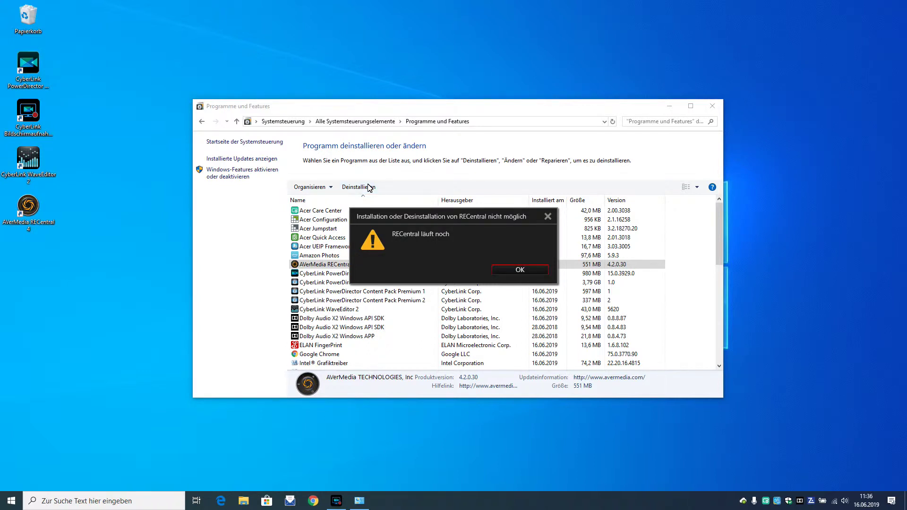
{"action": "key", "text": "Return"}
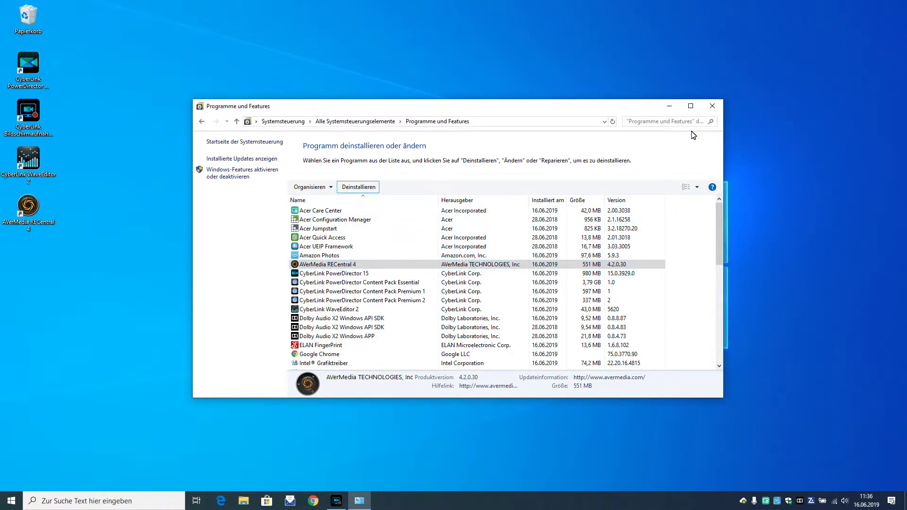
{"action": "mouse_move", "coordinate": [343, 506]}
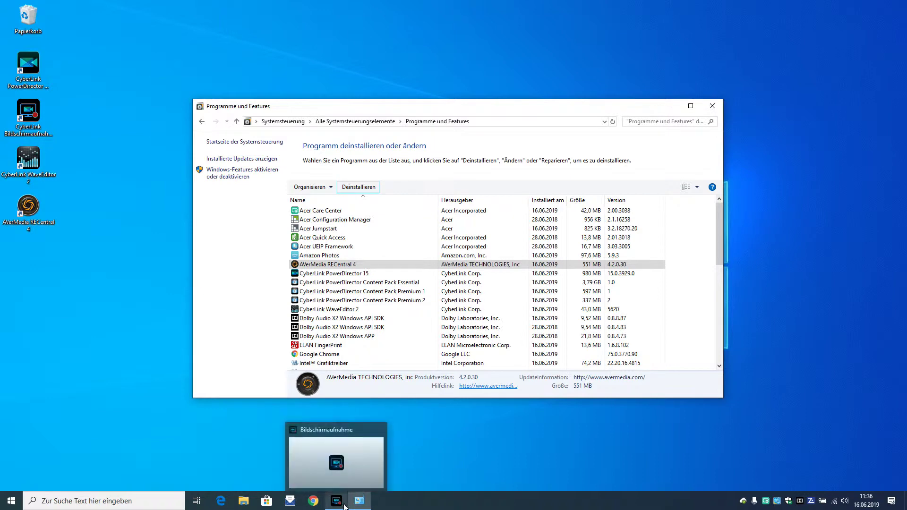
{"action": "left_click", "coordinate": [711, 107]}
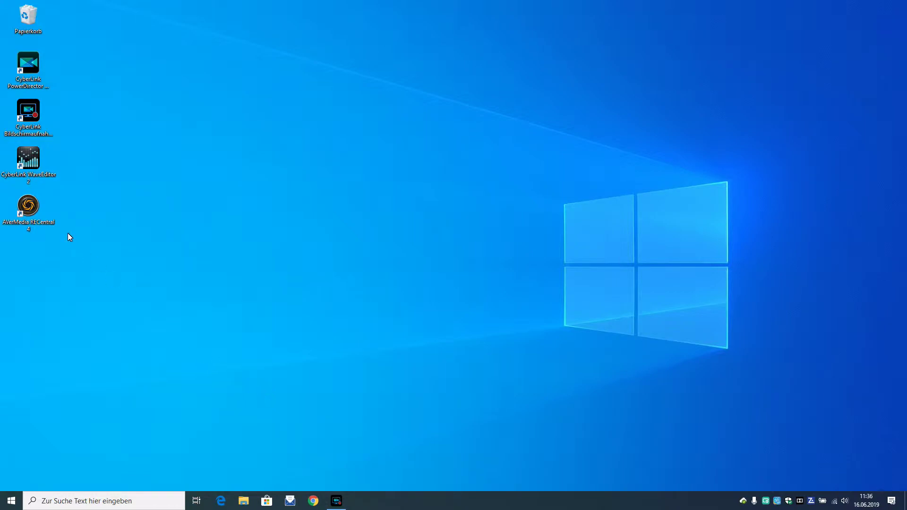
Step: Set the AVerMedia RECentral 4 desktop shortcut to run as administrator, and test it by launching and closing the program
{"action": "right_click", "coordinate": [43, 209]}
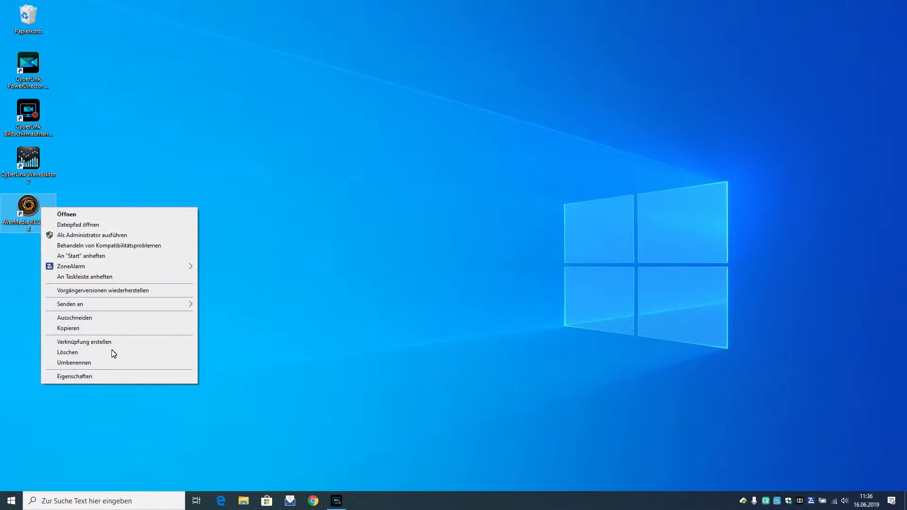
{"action": "left_click", "coordinate": [74, 376]}
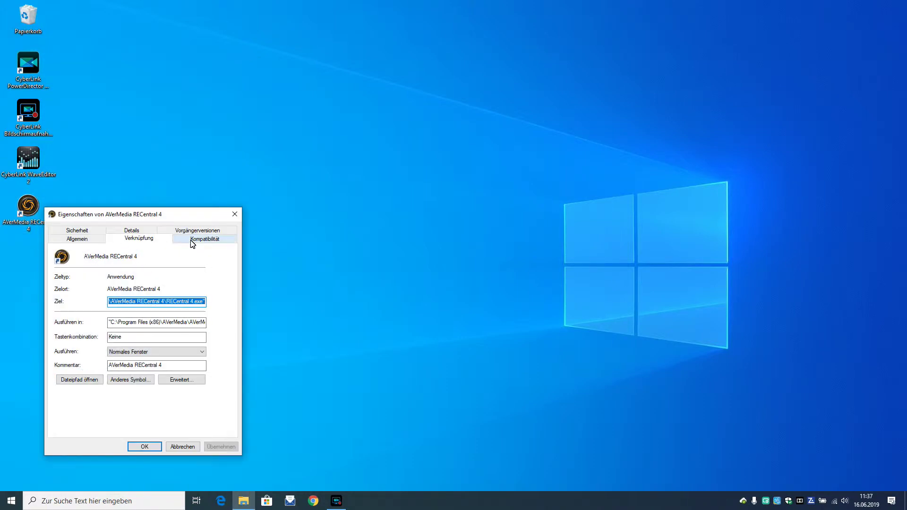
{"action": "left_click", "coordinate": [174, 381]}
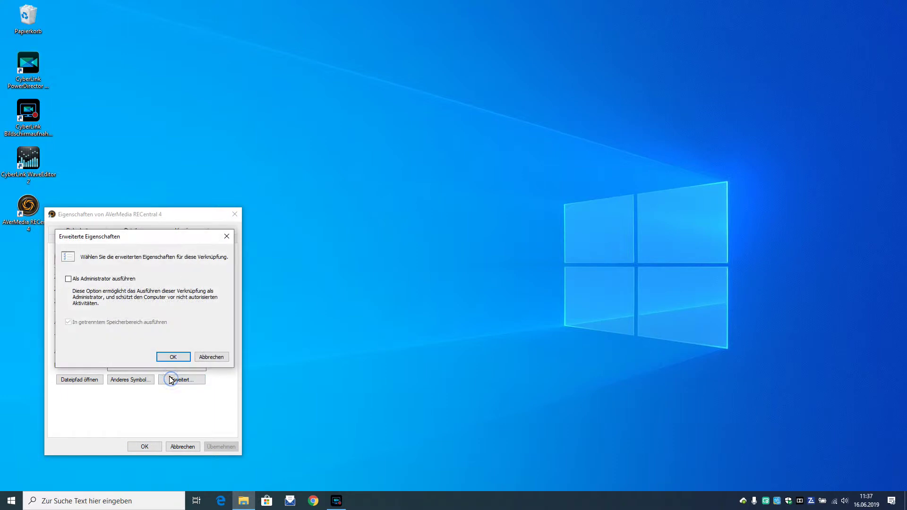
{"action": "left_click", "coordinate": [69, 279]}
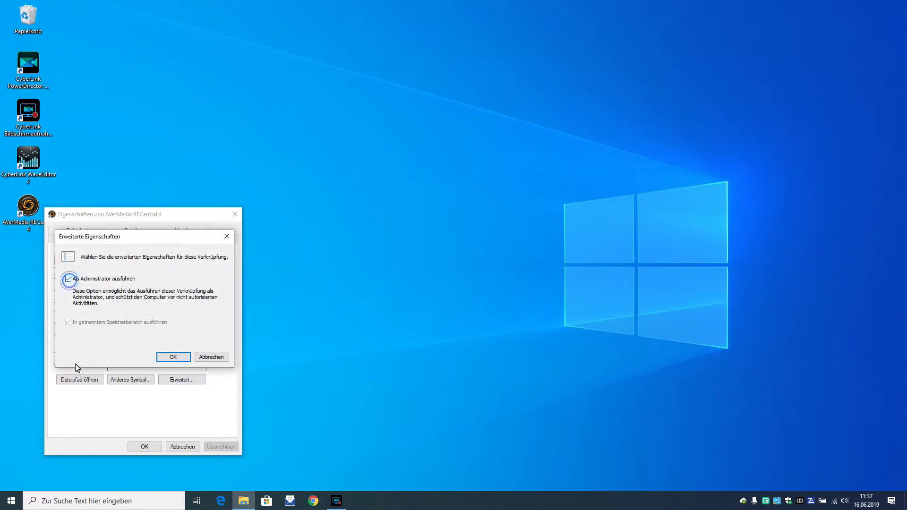
{"action": "left_click", "coordinate": [176, 357]}
{"action": "left_click", "coordinate": [230, 447]}
{"action": "left_click", "coordinate": [142, 446]}
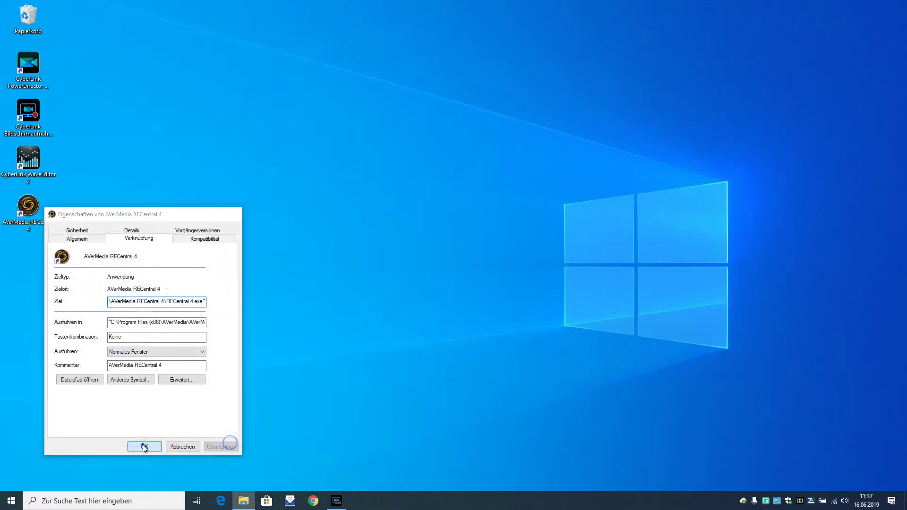
{"action": "double_click", "coordinate": [34, 213]}
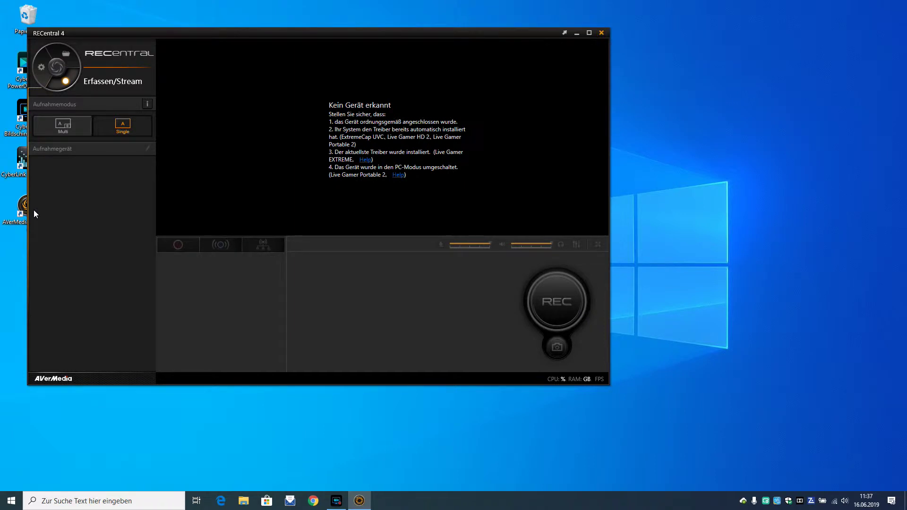
{"action": "left_click", "coordinate": [602, 32]}
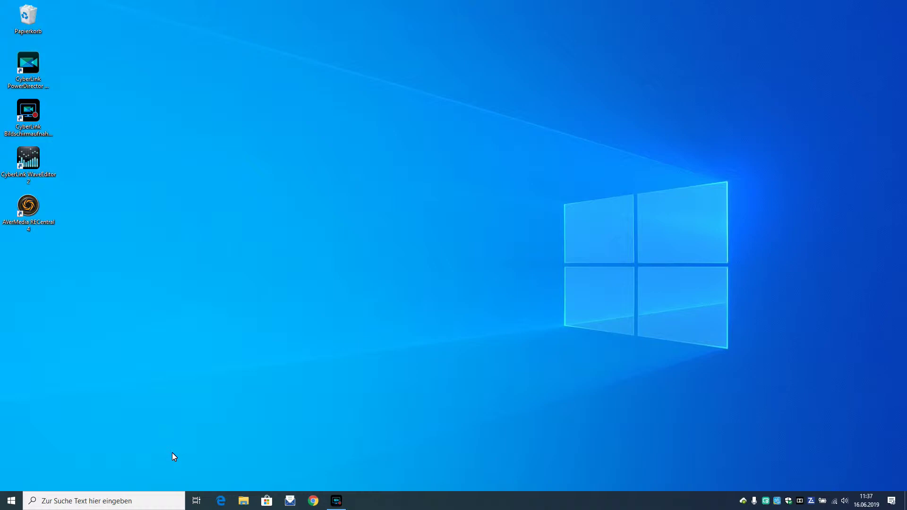
Step: Search Windows for "task", open Task-Manager and show its list of services (Dienste)
{"action": "left_click", "coordinate": [87, 502]}
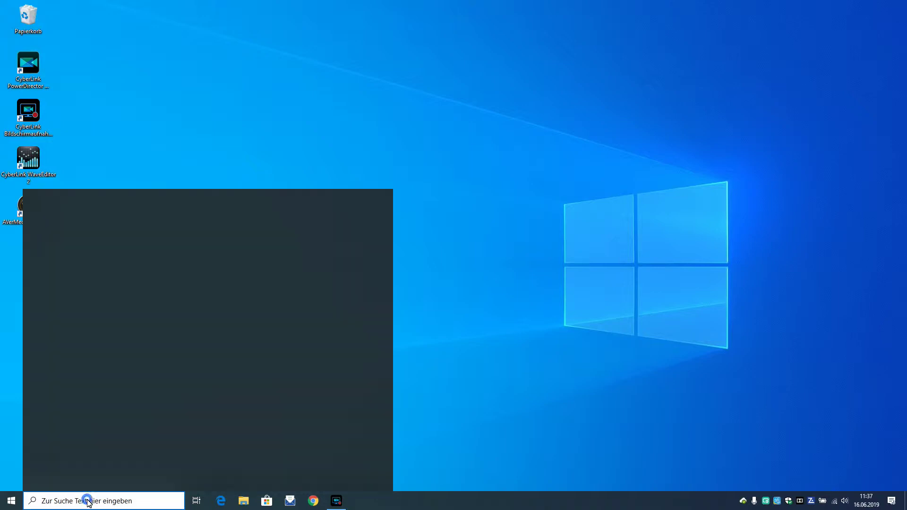
{"action": "type", "text": "task"}
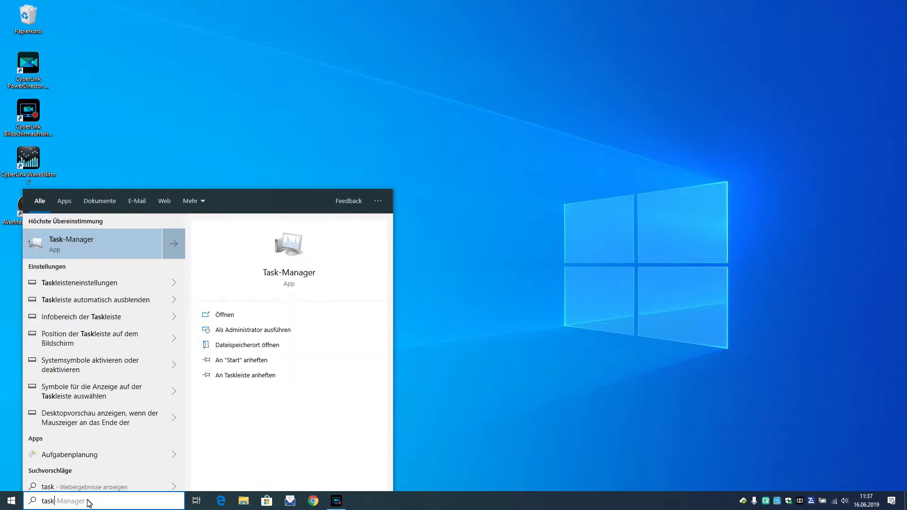
{"action": "left_click", "coordinate": [99, 253]}
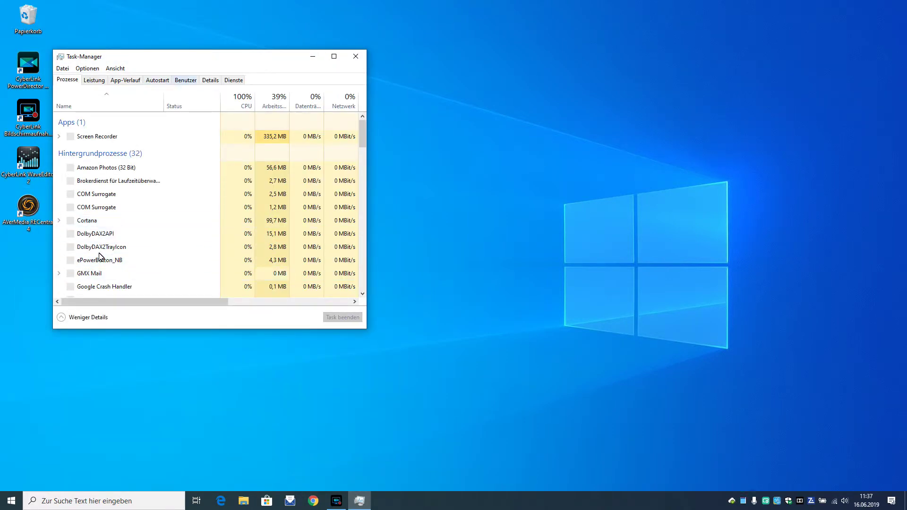
{"action": "key", "text": "ctrl+shift+Tab"}
{"action": "key", "text": "ctrl+shift+Tab"}
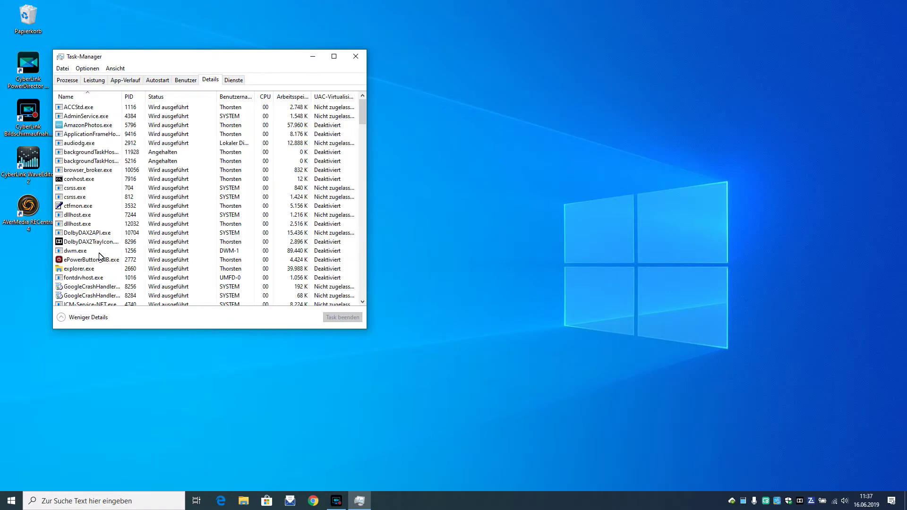
{"action": "key", "text": "ctrl+Tab"}
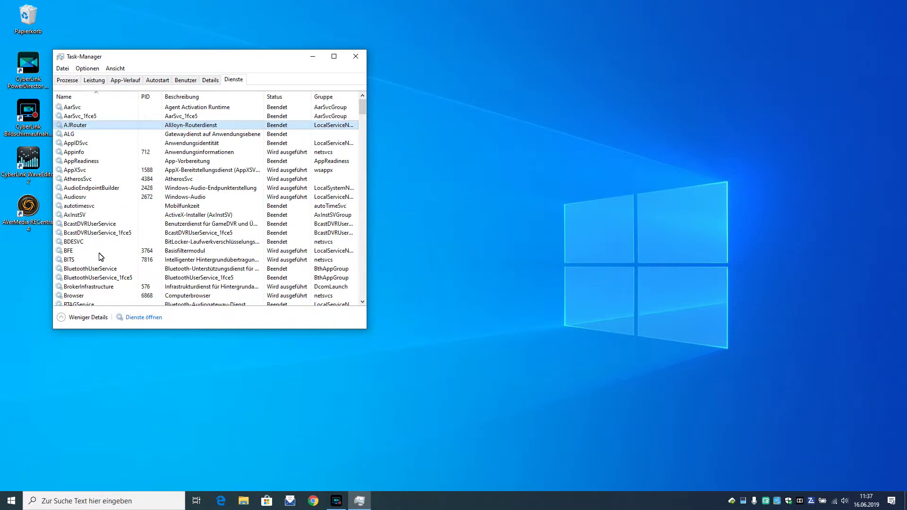
Step: Stop the RECentralService service and minimize Task-Manager
{"action": "key", "text": "r"}
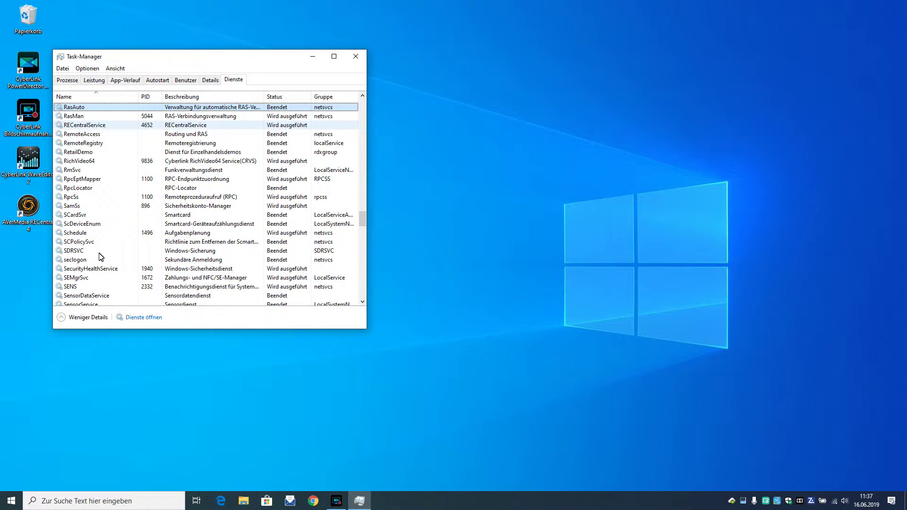
{"action": "key", "text": "r"}
{"action": "key", "text": "e"}
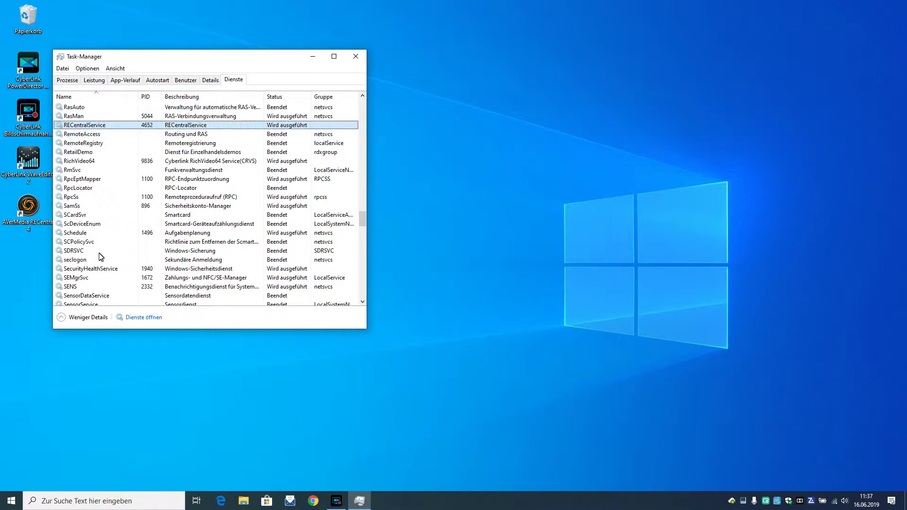
{"action": "key", "text": "shift+F10"}
{"action": "key", "text": "Down"}
{"action": "key", "text": "Down"}
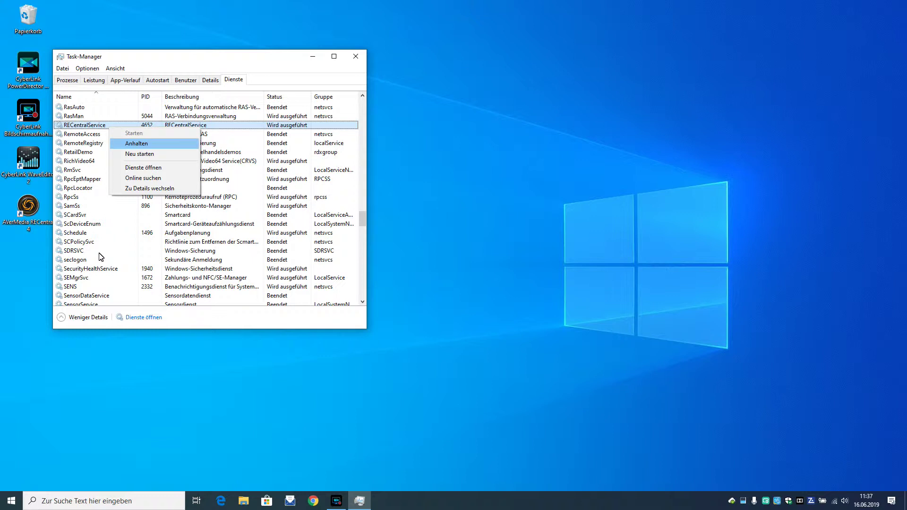
{"action": "key", "text": "Return"}
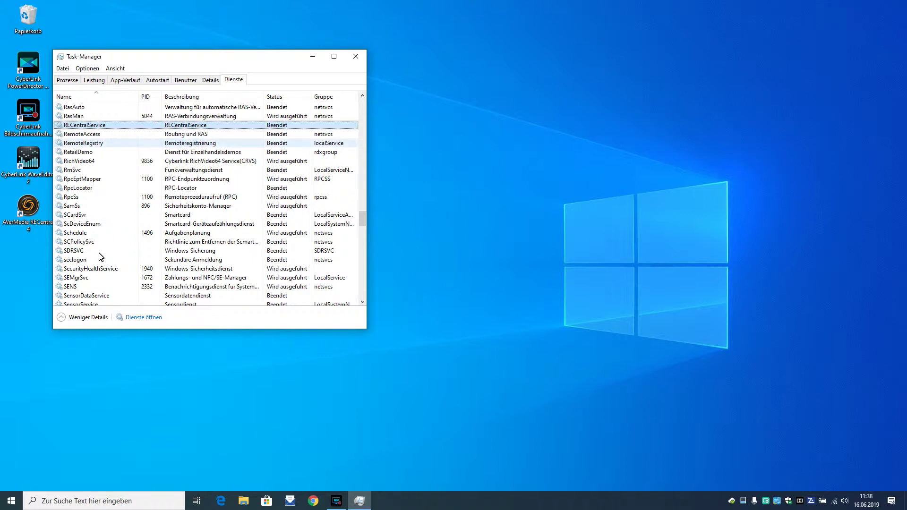
{"action": "key", "text": "super+Down"}
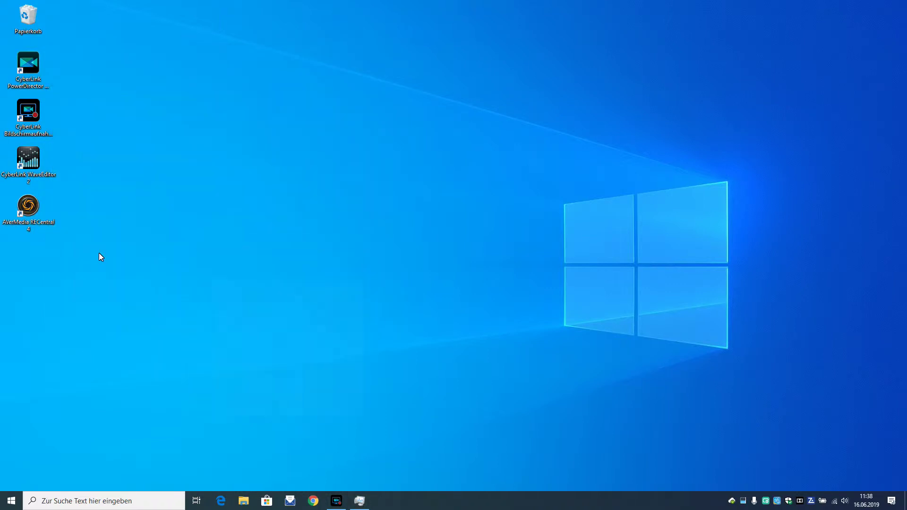
Step: Try again to uninstall AVerMedia RECentral 4 through Programme und Features in the Systemsteuerung, and close the window
{"action": "key", "text": "super"}
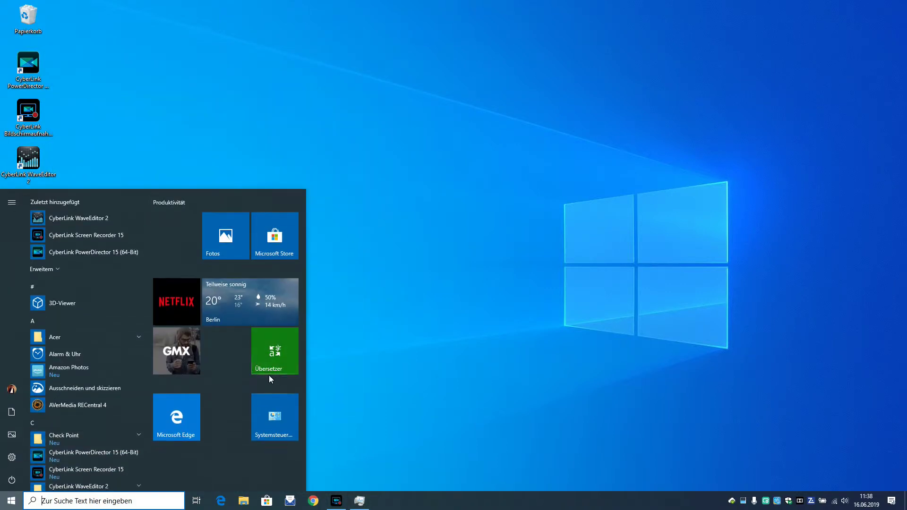
{"action": "left_click", "coordinate": [268, 406]}
{"action": "scroll", "coordinate": [472, 269], "scroll_direction": "down", "scroll_amount": 1}
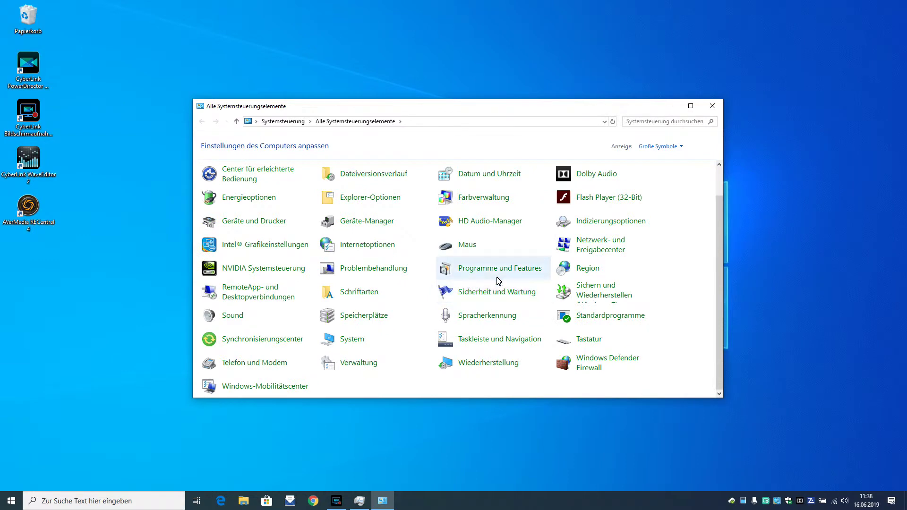
{"action": "left_click", "coordinate": [496, 274]}
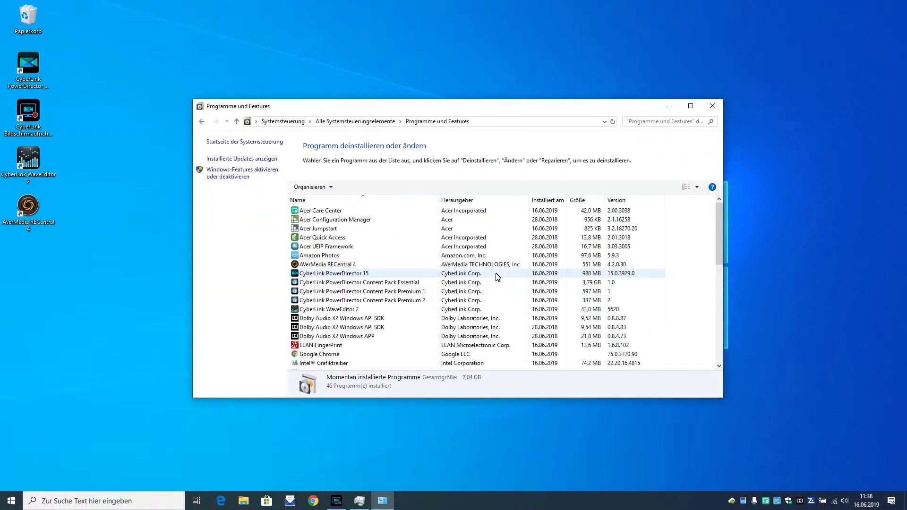
{"action": "left_click", "coordinate": [345, 266]}
{"action": "left_click", "coordinate": [366, 190]}
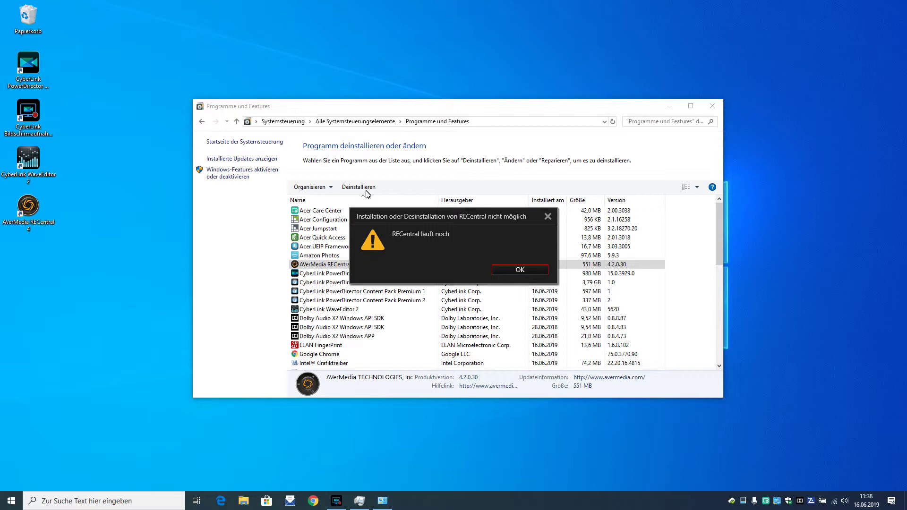
{"action": "key", "text": "Return"}
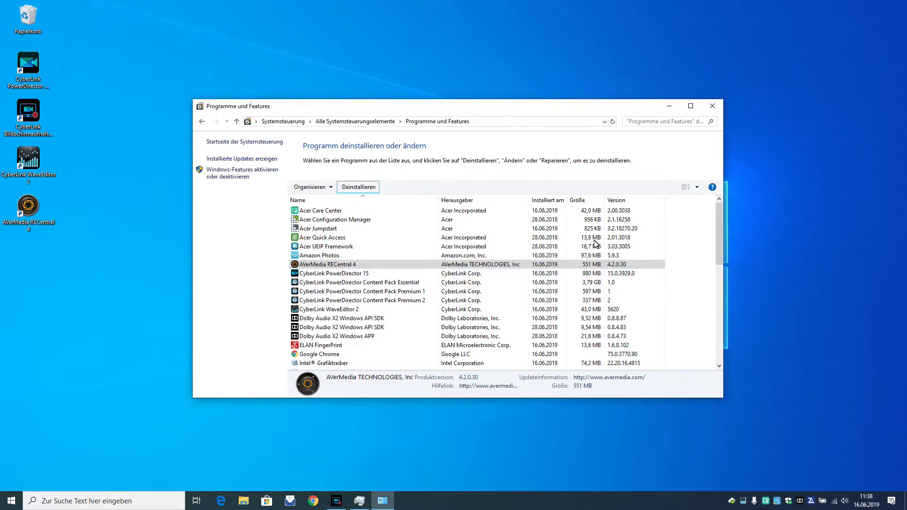
{"action": "left_click", "coordinate": [713, 105]}
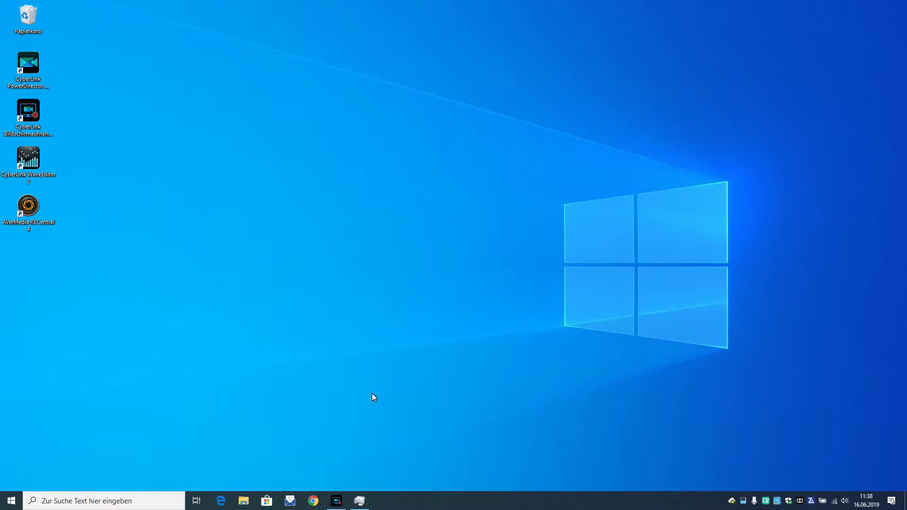
Step: Bring the minimized Task-Manager back up and close it
{"action": "mouse_move", "coordinate": [348, 502]}
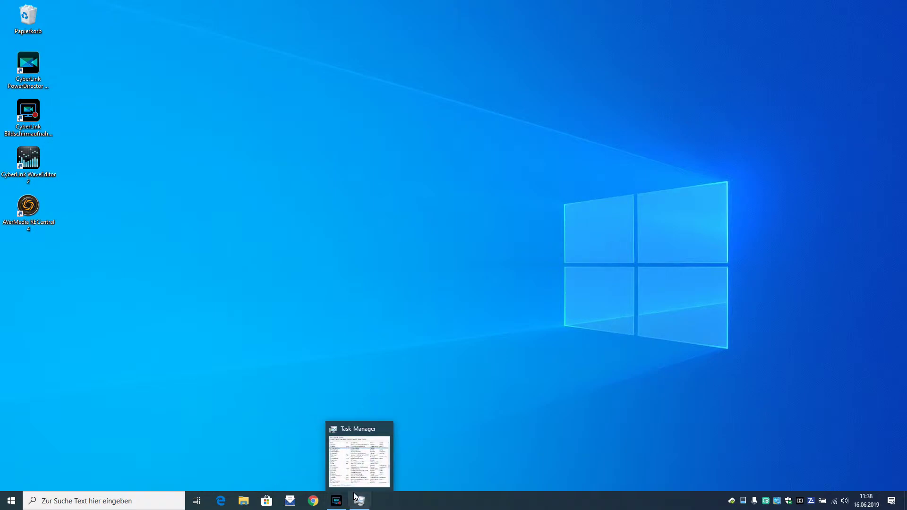
{"action": "left_click", "coordinate": [359, 502]}
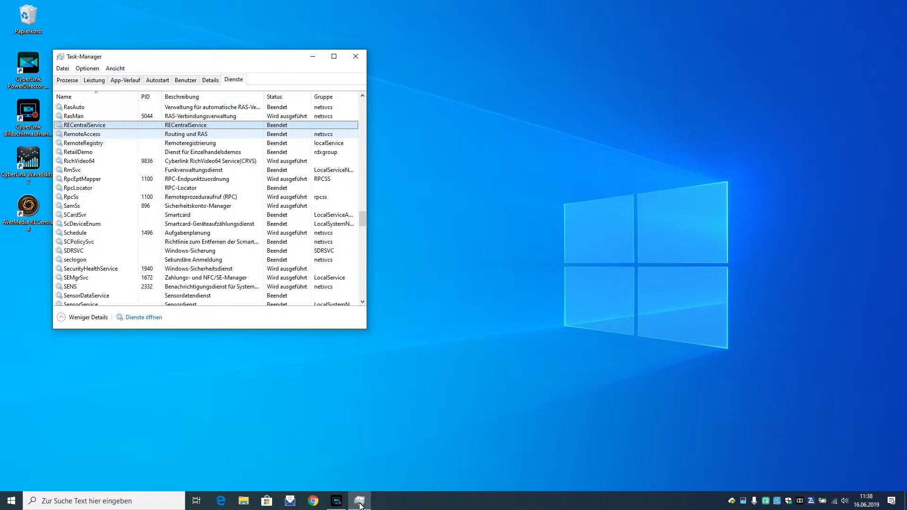
{"action": "left_click", "coordinate": [356, 56]}
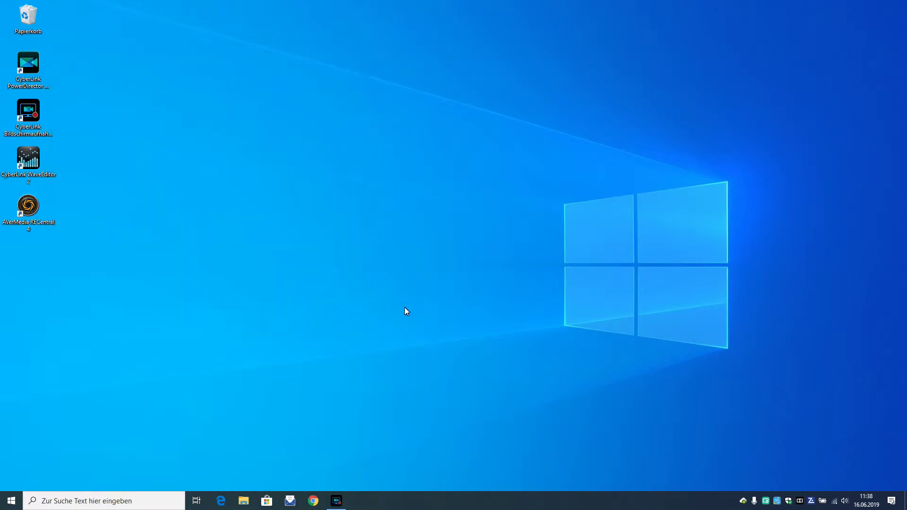
{"action": "mouse_move", "coordinate": [337, 502]}
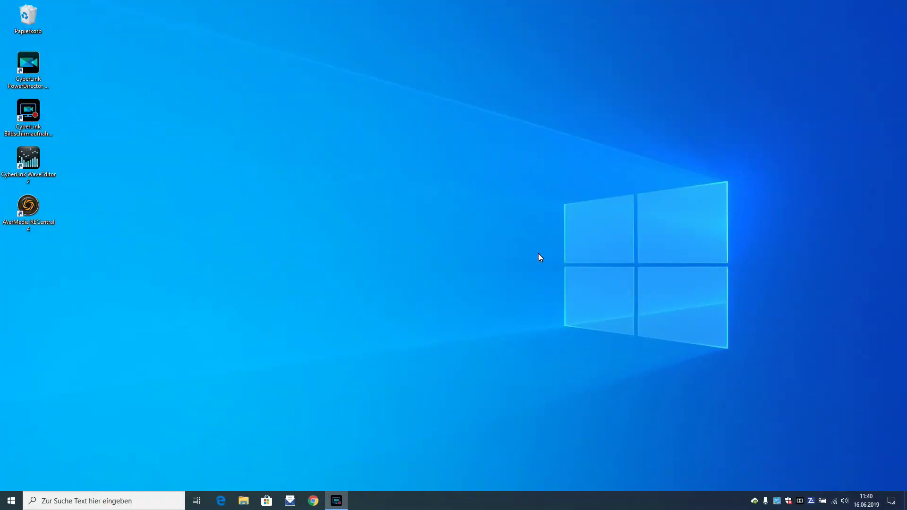
Step: Search Windows for "task", open Task-Manager, check the status of RECentralService in the list of services (Dienste), and close it
{"action": "left_click", "coordinate": [138, 500]}
{"action": "type", "text": "task"}
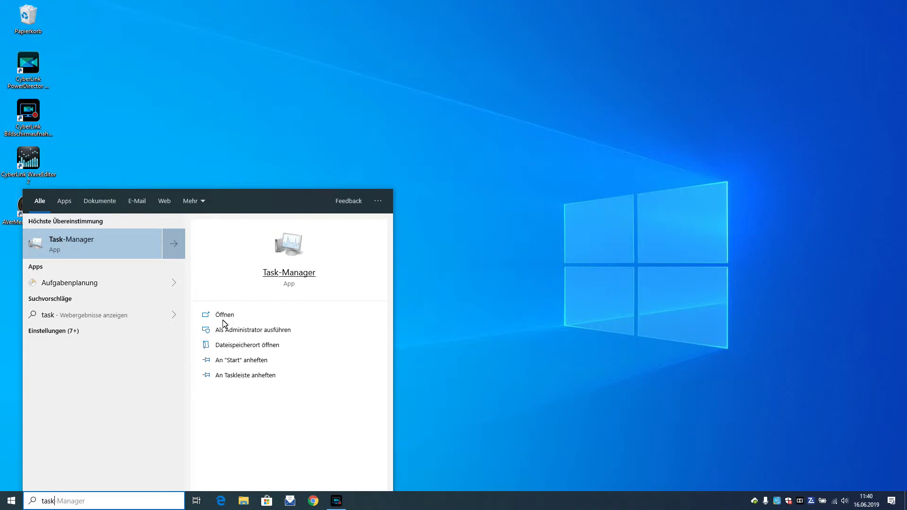
{"action": "left_click", "coordinate": [289, 243]}
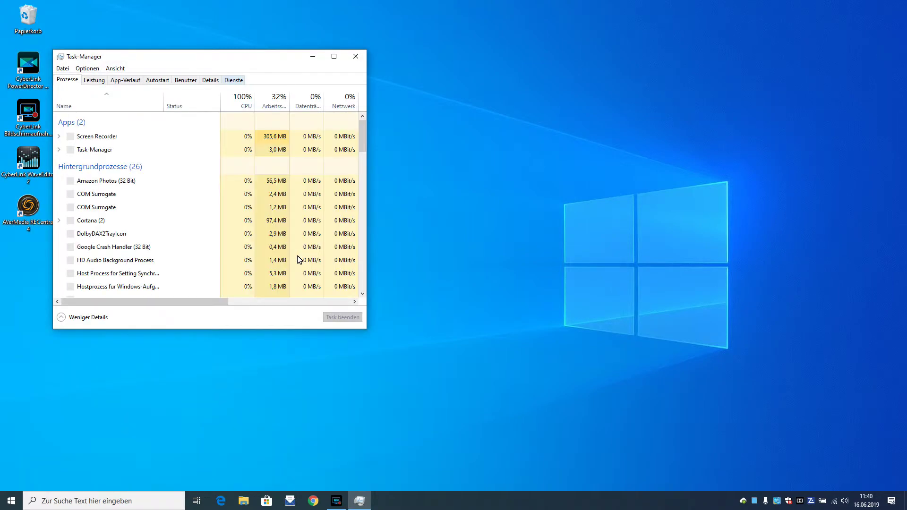
{"action": "key", "text": "ctrl+shift+Tab"}
{"action": "key", "text": "Down"}
{"action": "key", "text": "r"}
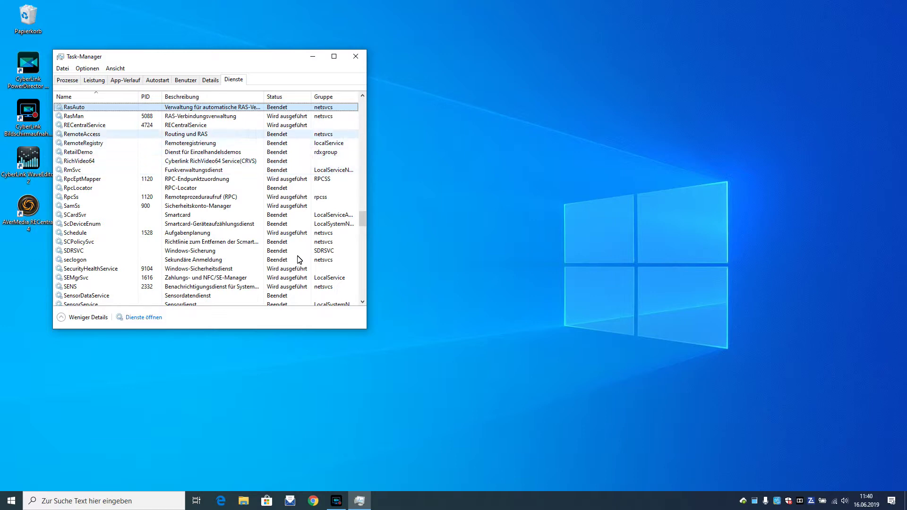
{"action": "left_click", "coordinate": [355, 56]}
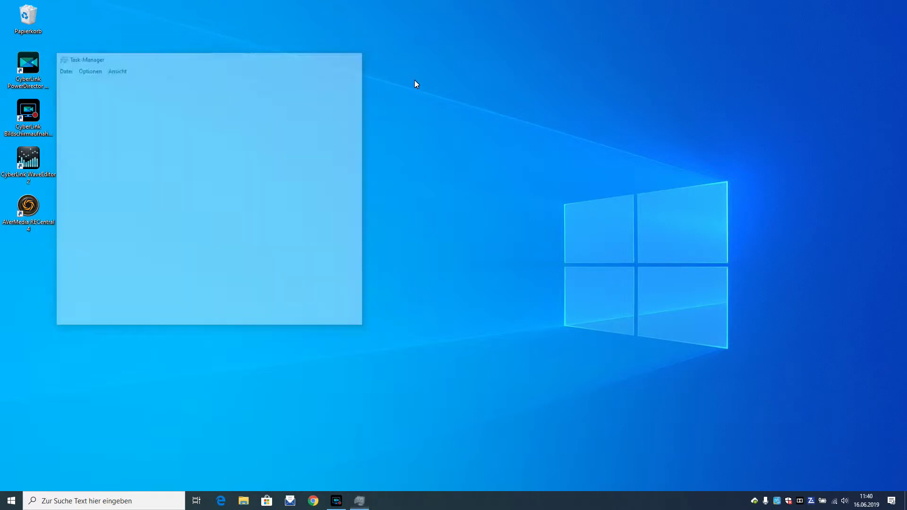
Step: Open Programme und Features in the Systemsteuerung and start uninstalling AVerMedia RECentral 4
{"action": "left_click", "coordinate": [12, 501]}
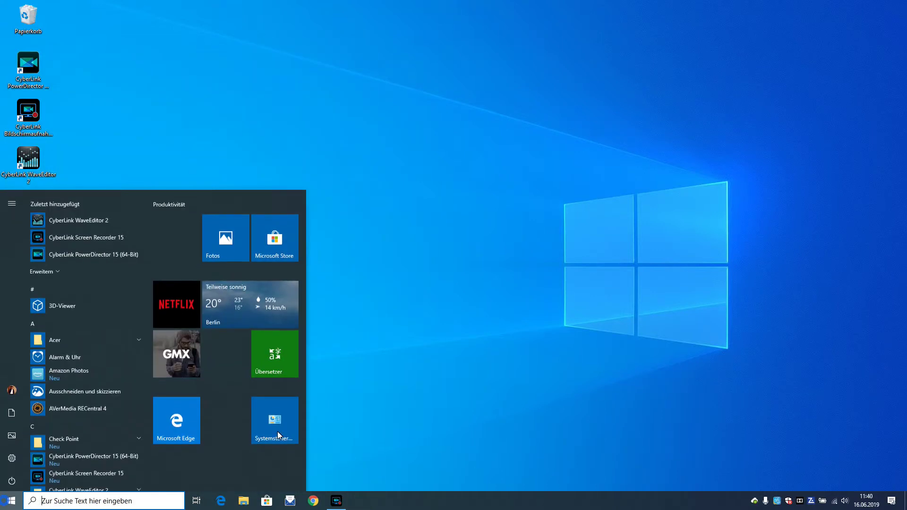
{"action": "left_click", "coordinate": [269, 414]}
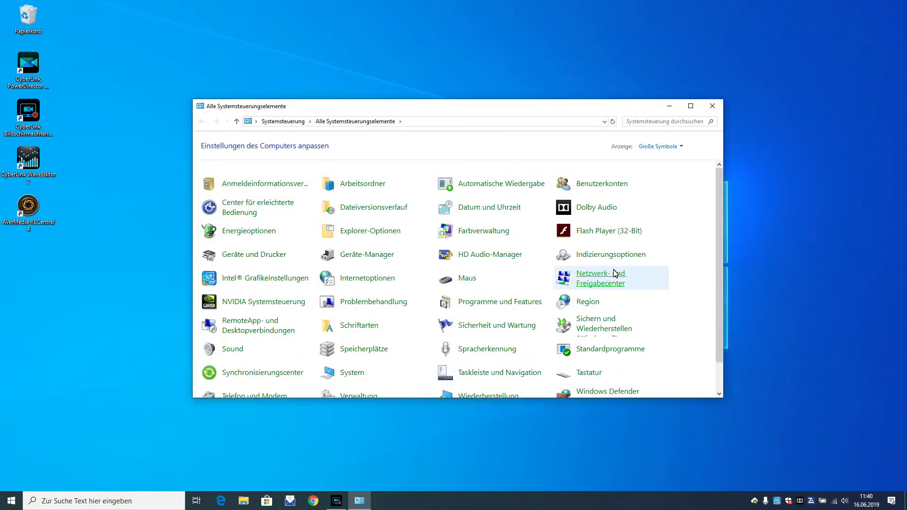
{"action": "left_click", "coordinate": [494, 302]}
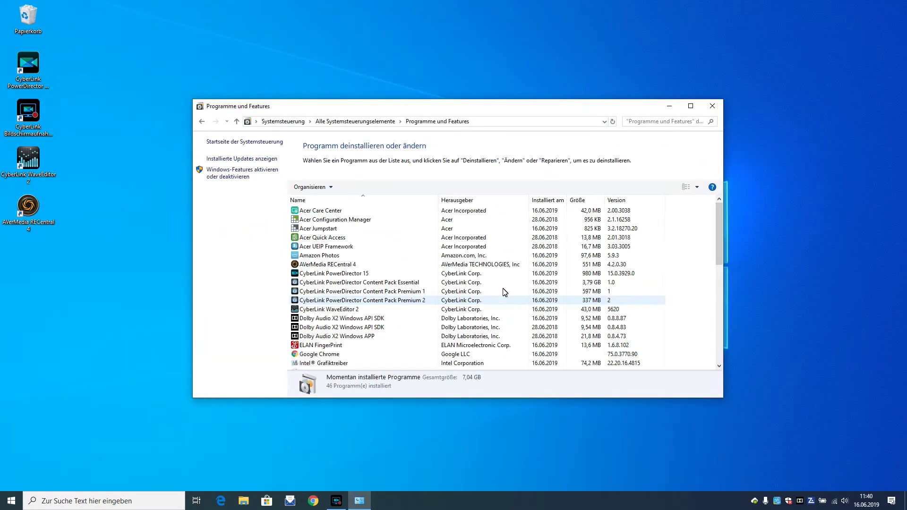
{"action": "left_click", "coordinate": [336, 265]}
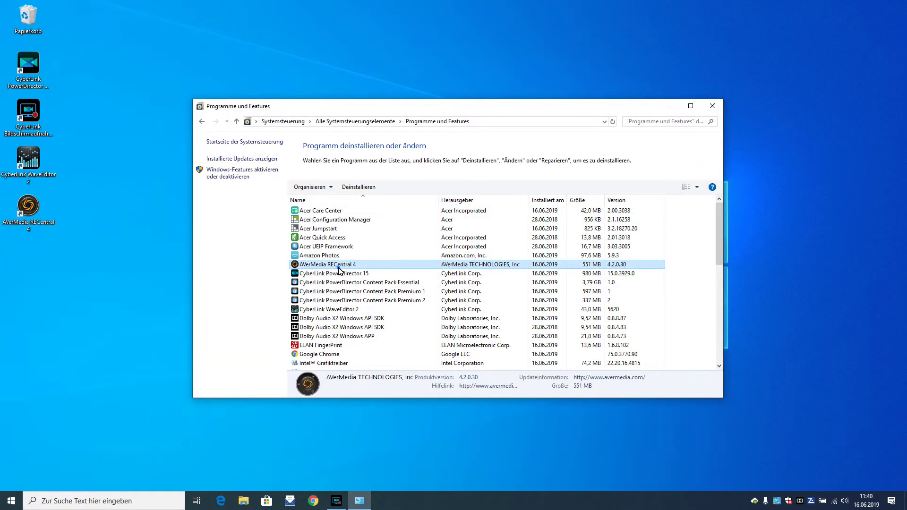
{"action": "left_click", "coordinate": [358, 188]}
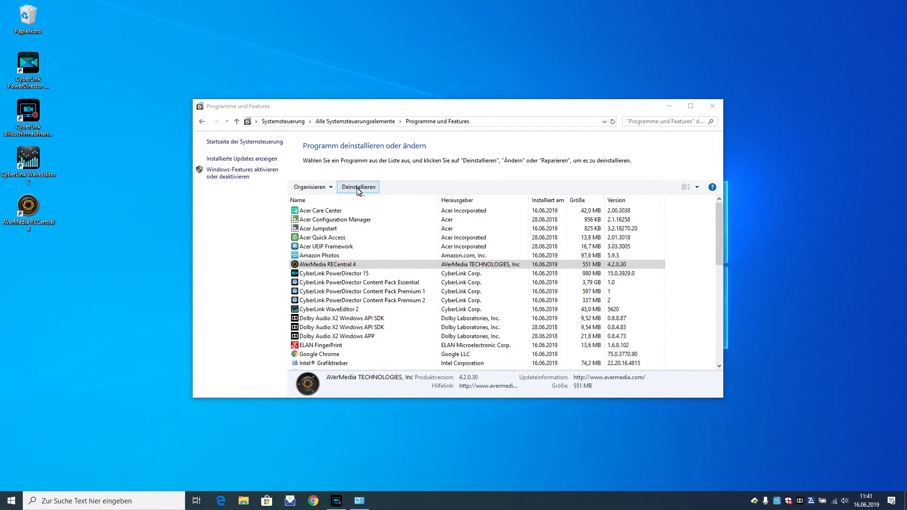
{"action": "left_click", "coordinate": [358, 188]}
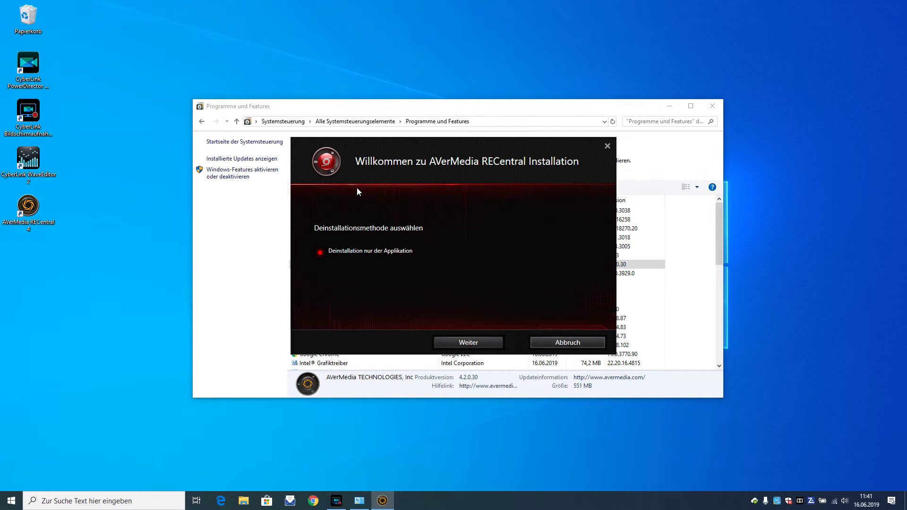
Step: Cancel the AVerMedia RECentral uninstallation and close the Programme und Features window
{"action": "key", "text": "Escape"}
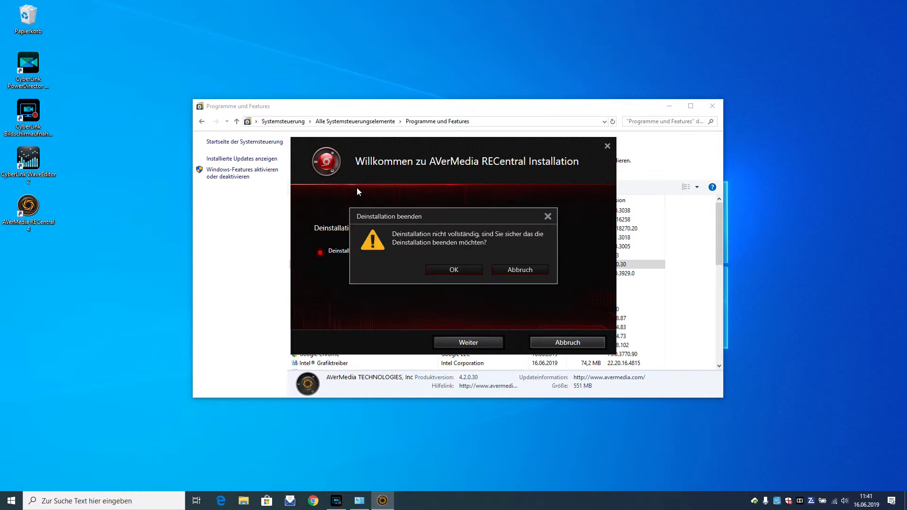
{"action": "key", "text": "Return"}
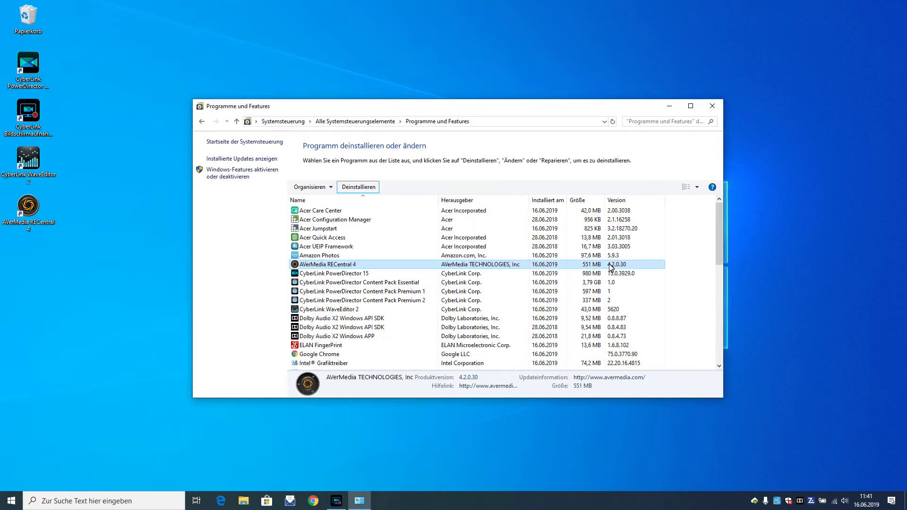
{"action": "left_click", "coordinate": [711, 108]}
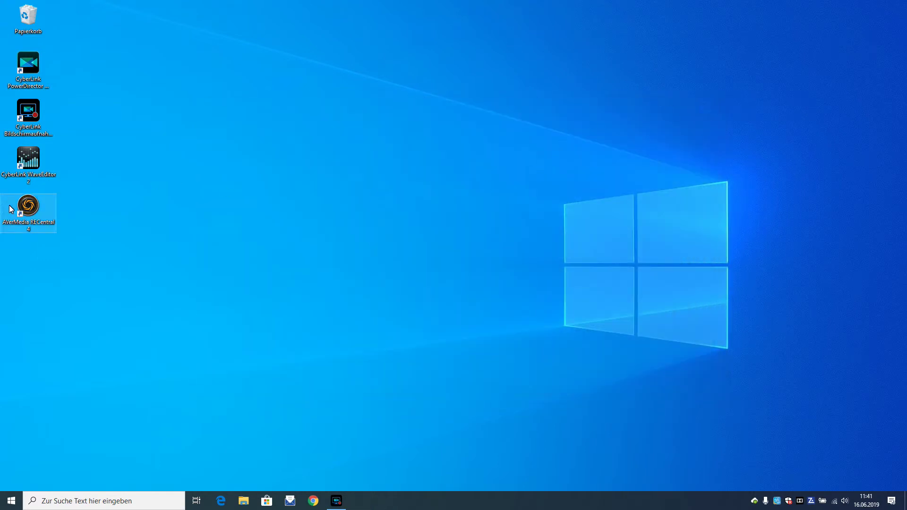
Step: Turn off Als Administrator ausführen for the AVerMedia RECentral 4 desktop shortcut, and test it by launching and closing the program
{"action": "double_click", "coordinate": [28, 207]}
{"action": "right_click", "coordinate": [38, 208]}
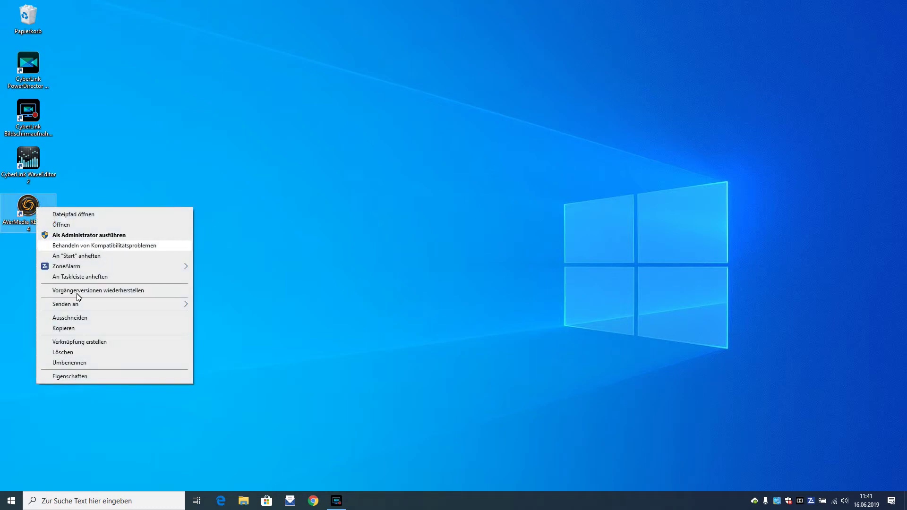
{"action": "left_click", "coordinate": [81, 375]}
{"action": "left_click", "coordinate": [181, 381]}
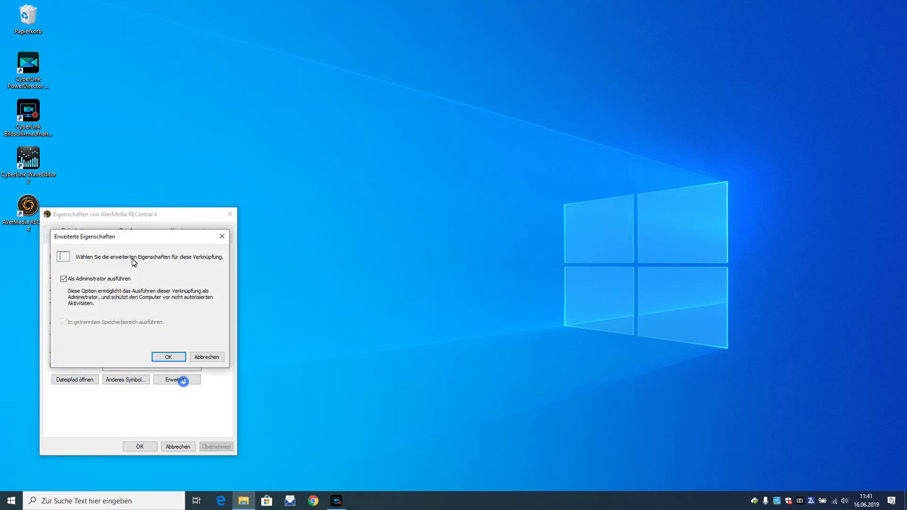
{"action": "left_click", "coordinate": [90, 280]}
{"action": "left_click", "coordinate": [173, 356]}
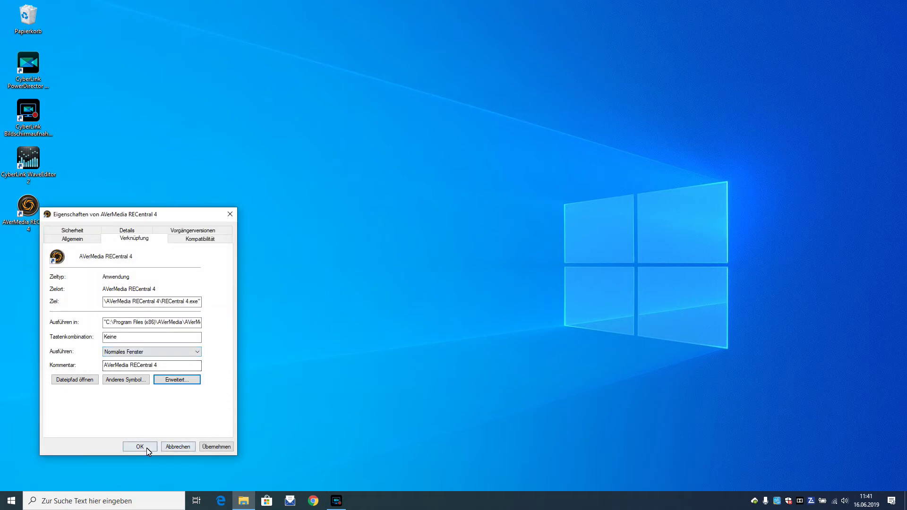
{"action": "left_click", "coordinate": [211, 447]}
{"action": "left_click", "coordinate": [134, 446]}
{"action": "double_click", "coordinate": [32, 211]}
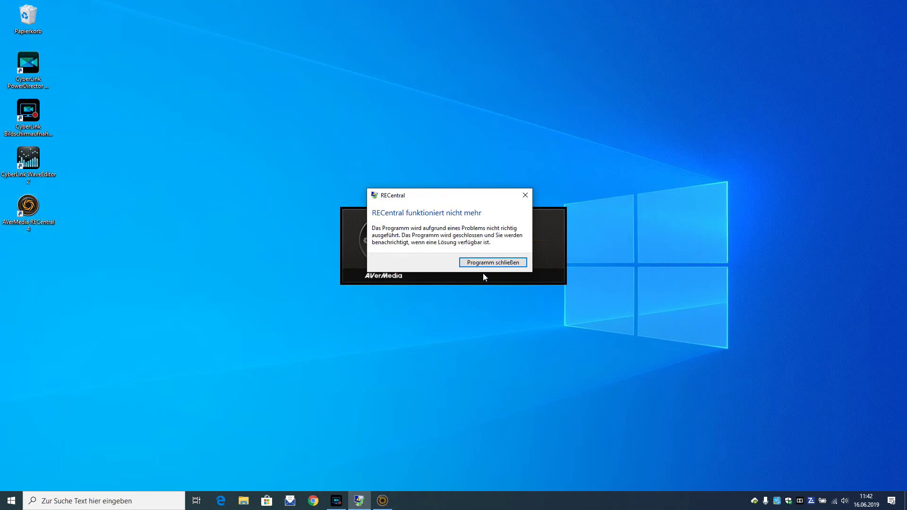
{"action": "left_click", "coordinate": [508, 263]}
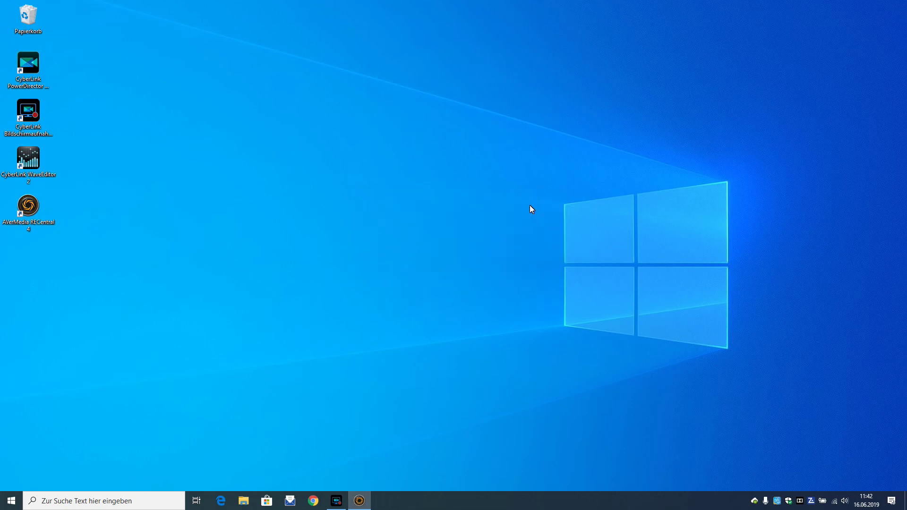